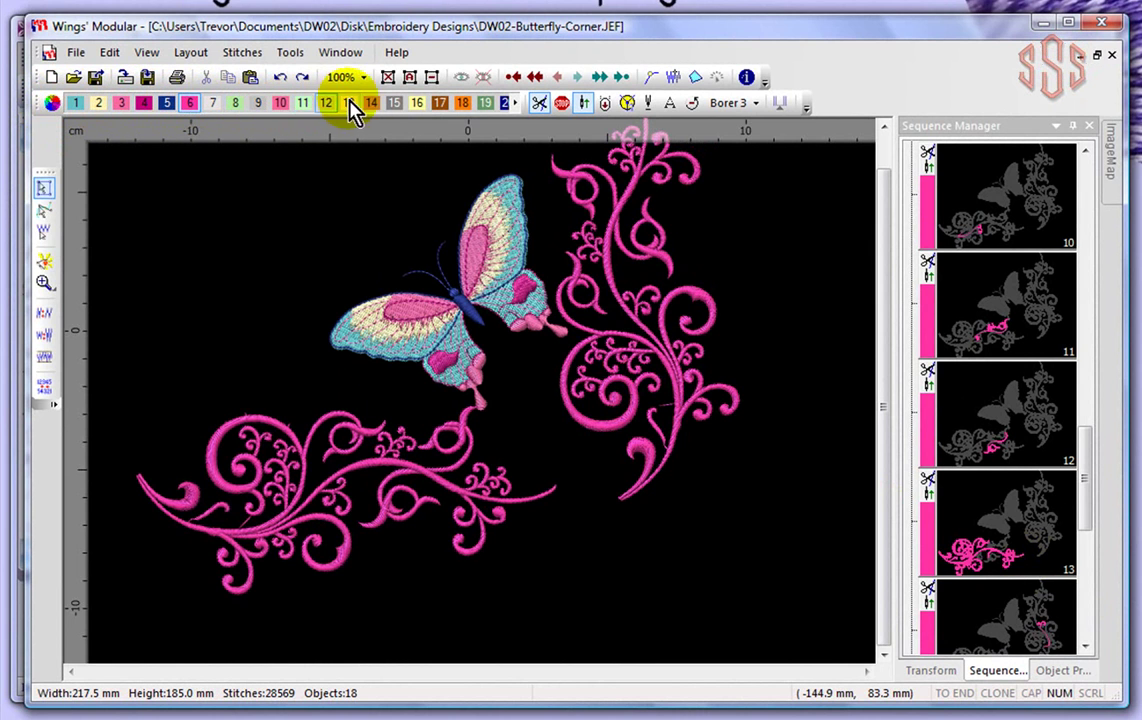
Step: Scroll the thread palette to the higher-numbered colours and back to the first ones
{"action": "left_click", "coordinate": [517, 106]}
{"action": "left_click", "coordinate": [517, 106]}
{"action": "left_click", "coordinate": [517, 106]}
{"action": "left_click", "coordinate": [517, 106]}
{"action": "left_click", "coordinate": [517, 106]}
{"action": "left_click", "coordinate": [517, 106]}
{"action": "left_click", "coordinate": [517, 106]}
{"action": "left_click", "coordinate": [517, 106]}
{"action": "left_click", "coordinate": [517, 106]}
{"action": "left_click", "coordinate": [517, 106]}
{"action": "left_click", "coordinate": [517, 106]}
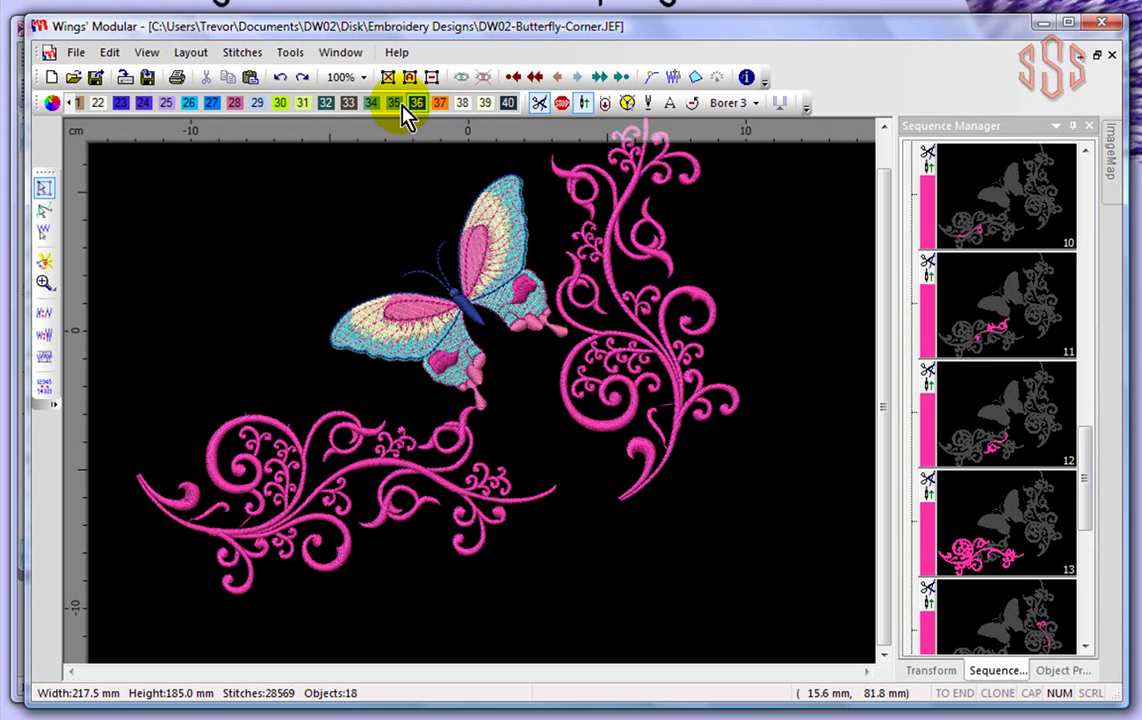
{"action": "left_click", "coordinate": [68, 103]}
{"action": "left_click", "coordinate": [68, 103]}
{"action": "left_click", "coordinate": [68, 103]}
{"action": "left_click", "coordinate": [69, 104]}
{"action": "left_click", "coordinate": [69, 104]}
{"action": "left_click", "coordinate": [69, 104]}
{"action": "left_click", "coordinate": [69, 104]}
{"action": "left_click", "coordinate": [69, 104]}
{"action": "left_click", "coordinate": [69, 104]}
{"action": "left_click", "coordinate": [69, 104]}
{"action": "left_click", "coordinate": [69, 104]}
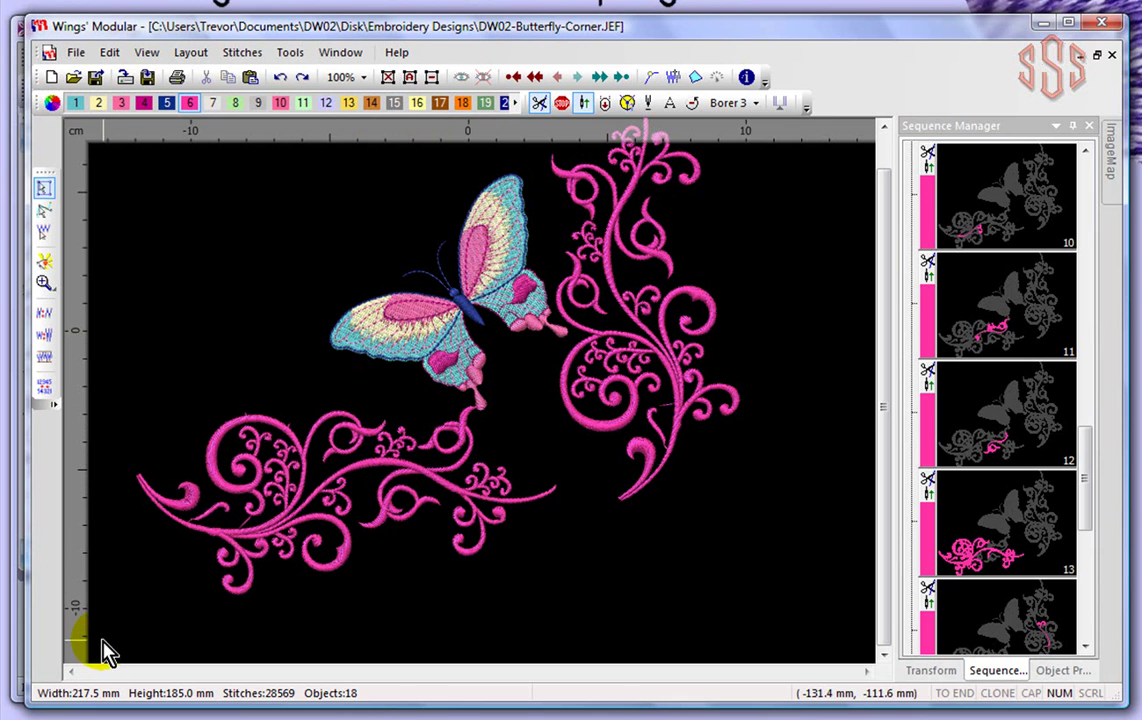
Step: Select the lower-left swirl, recolour it with swatch 8 Green light, and deselect
{"action": "left_click_drag", "start_coordinate": [103, 643], "coordinate": [576, 372]}
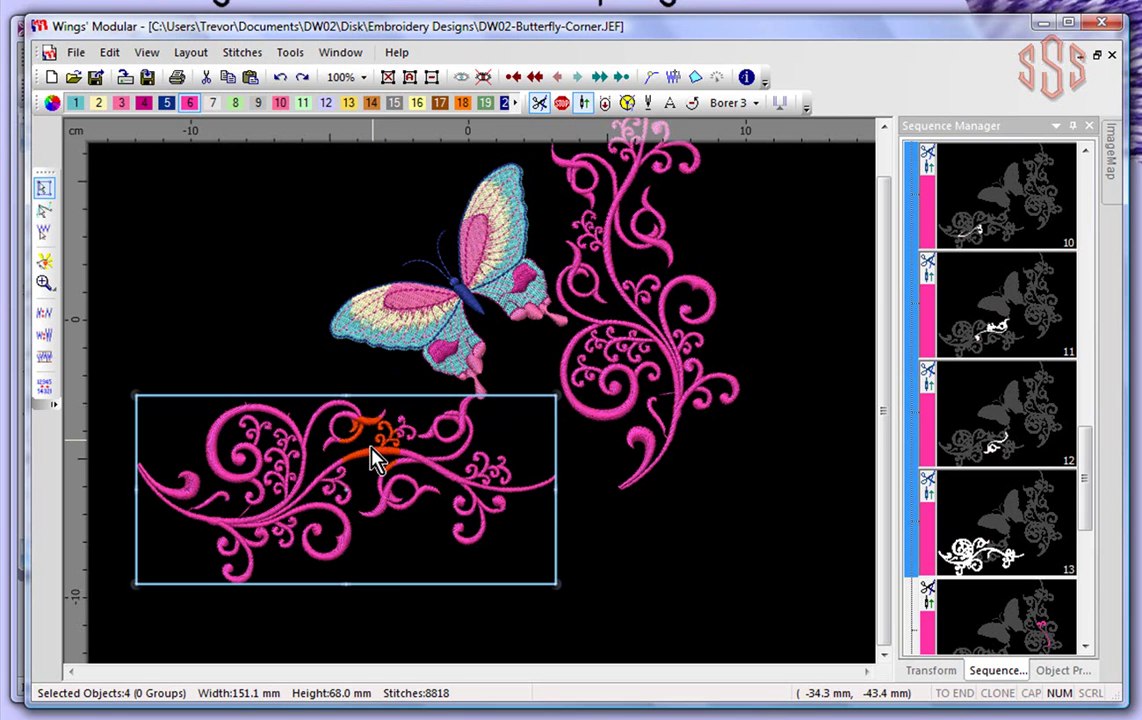
{"action": "left_click", "coordinate": [237, 110]}
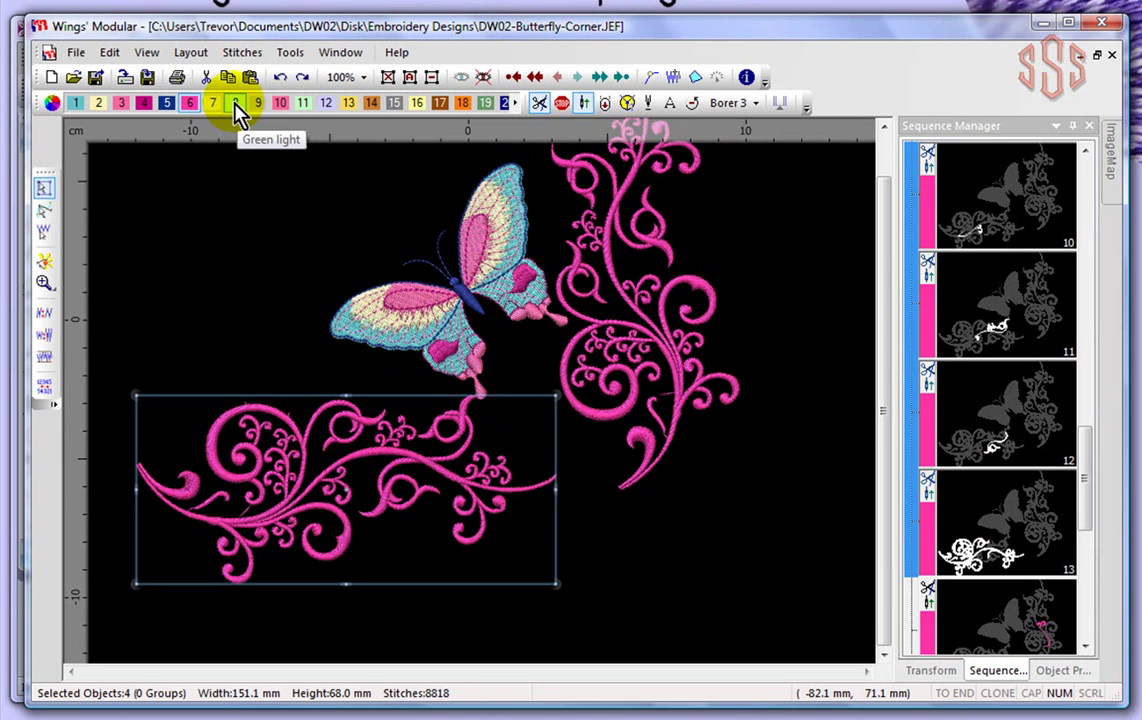
{"action": "left_click", "coordinate": [236, 106]}
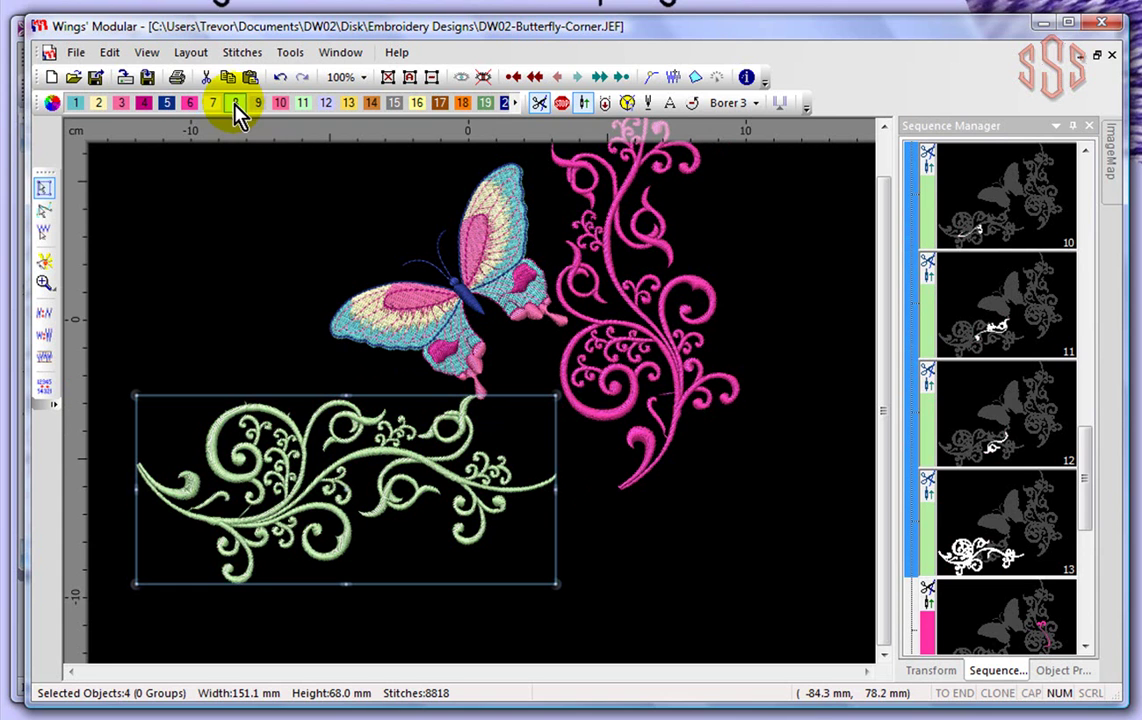
{"action": "left_click", "coordinate": [818, 390]}
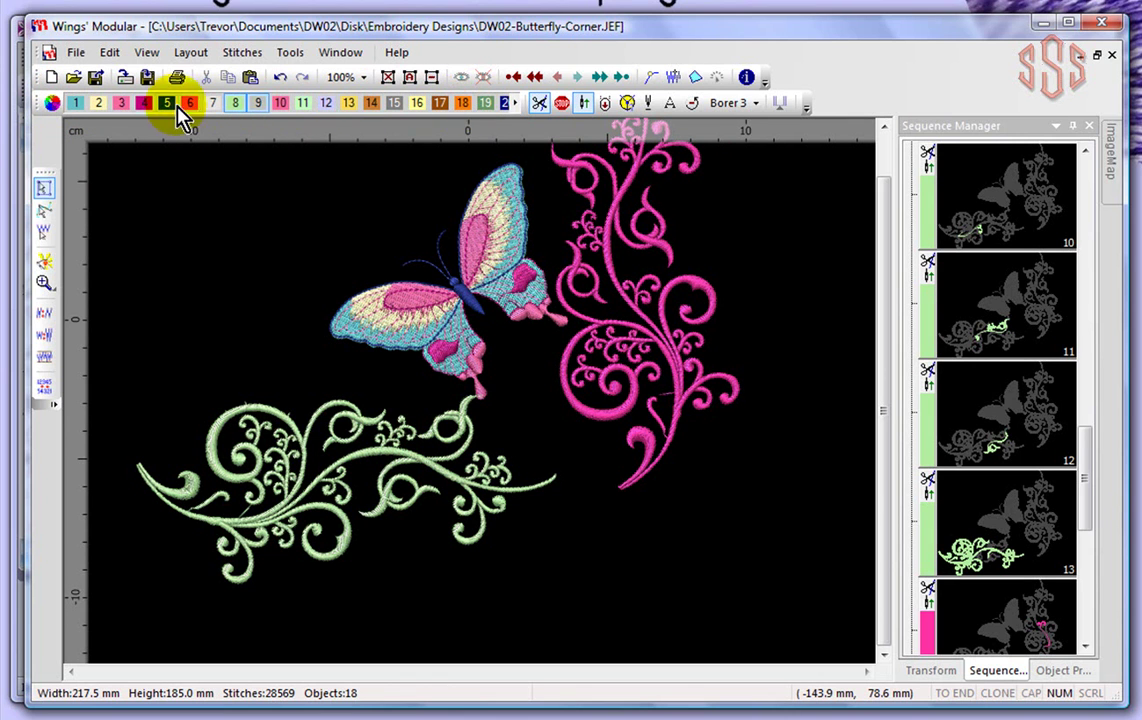
Step: Open Color management and switch its thread chart to Madeira Classic
{"action": "left_click", "coordinate": [52, 101]}
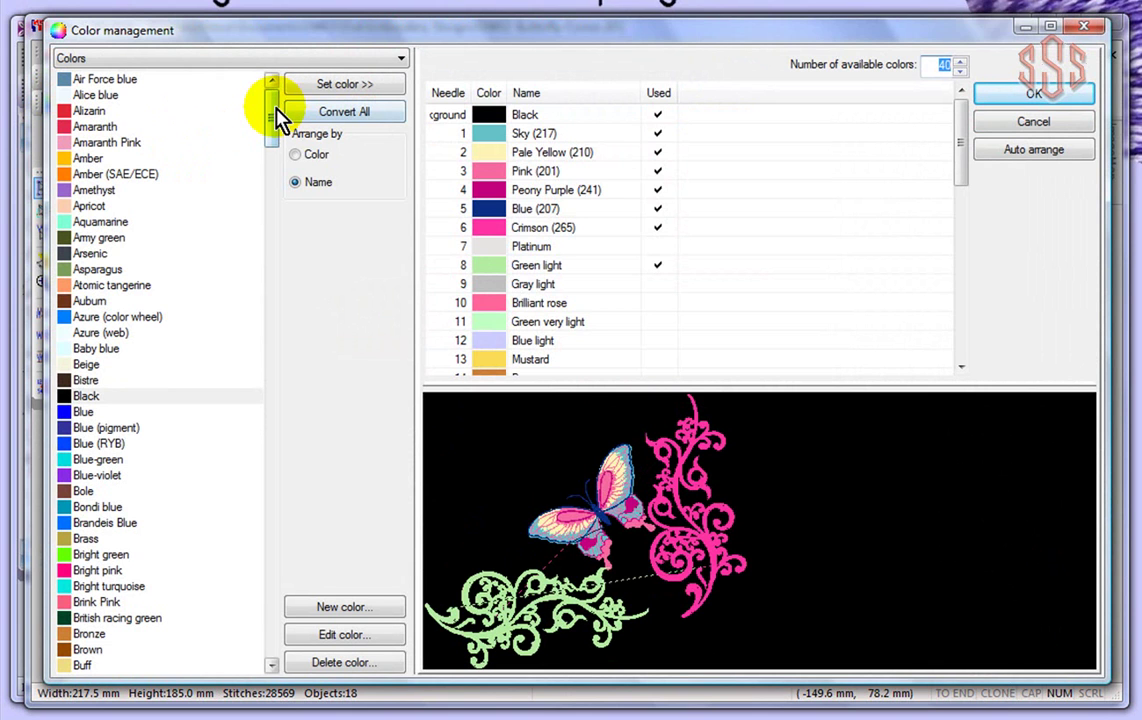
{"action": "left_click_drag", "start_coordinate": [271, 110], "coordinate": [240, 95]}
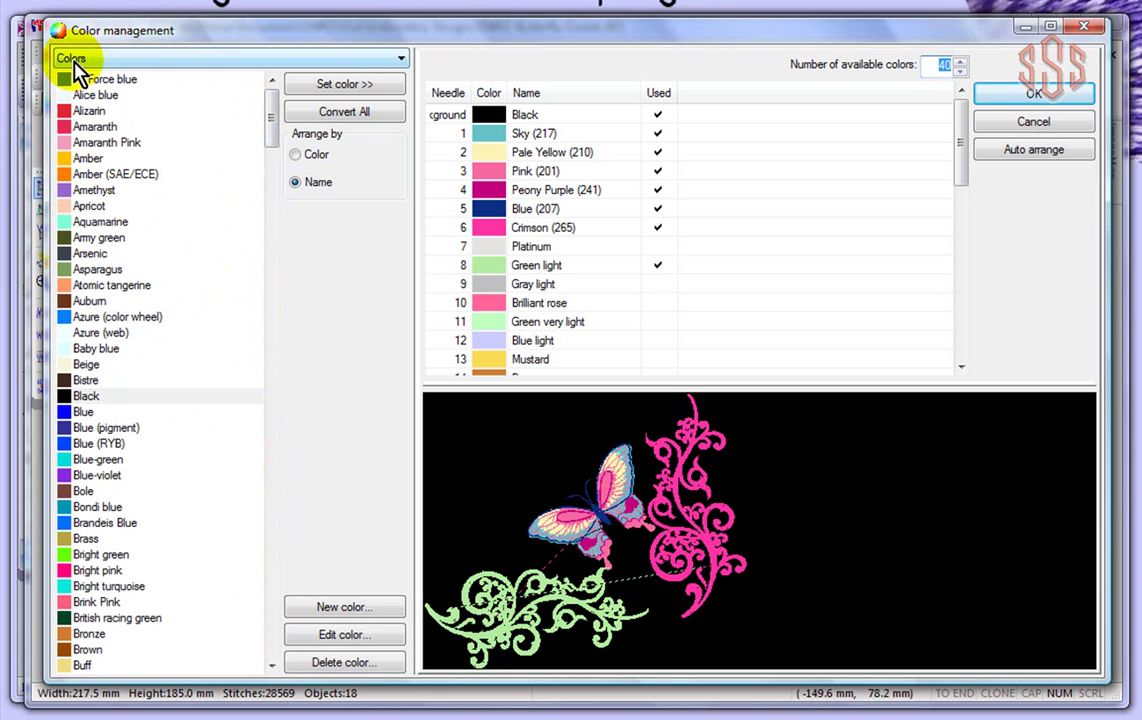
{"action": "left_click", "coordinate": [401, 60]}
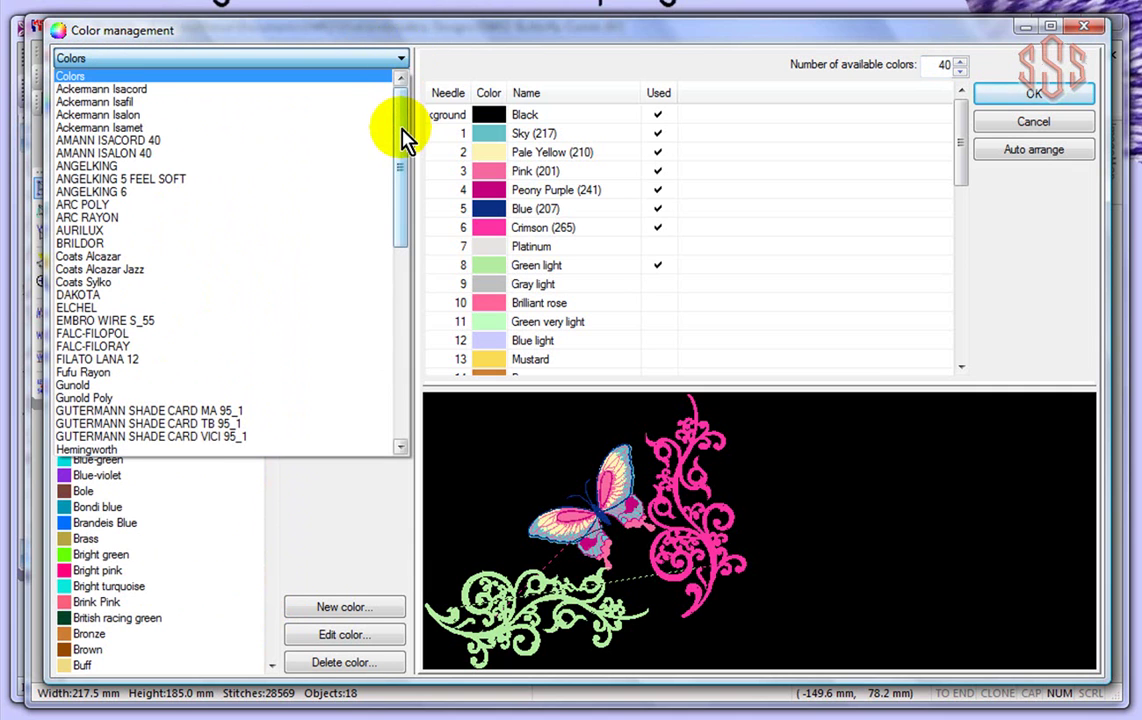
{"action": "left_click_drag", "start_coordinate": [403, 128], "coordinate": [410, 255]}
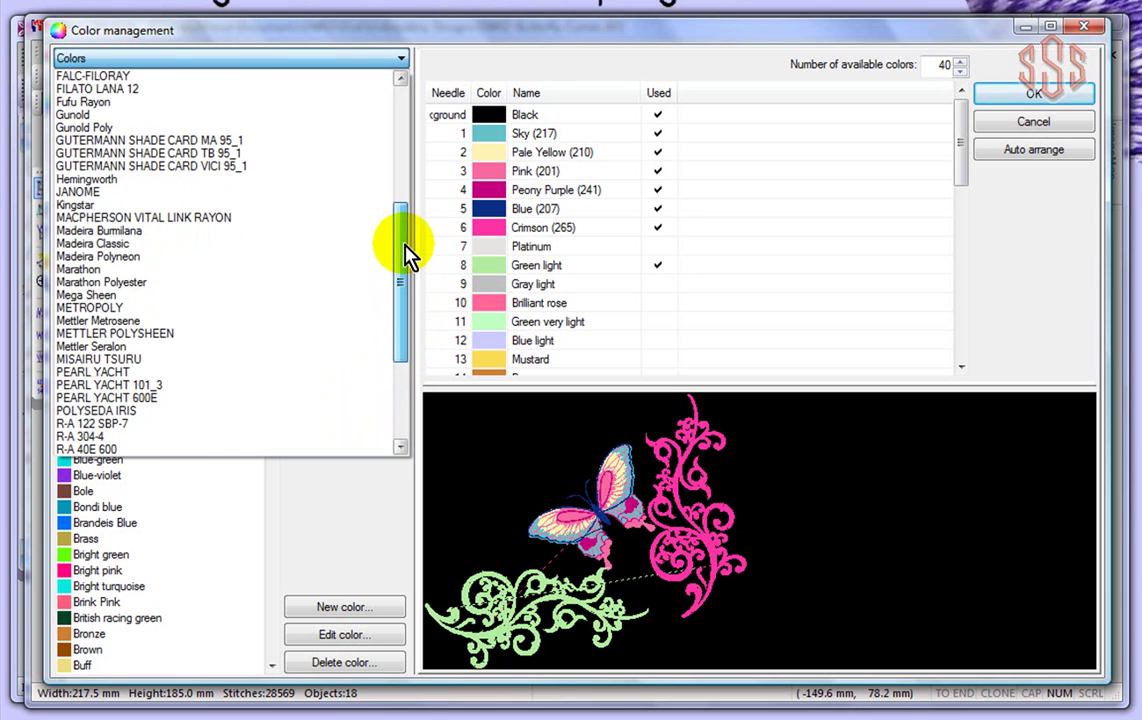
{"action": "left_click", "coordinate": [112, 248]}
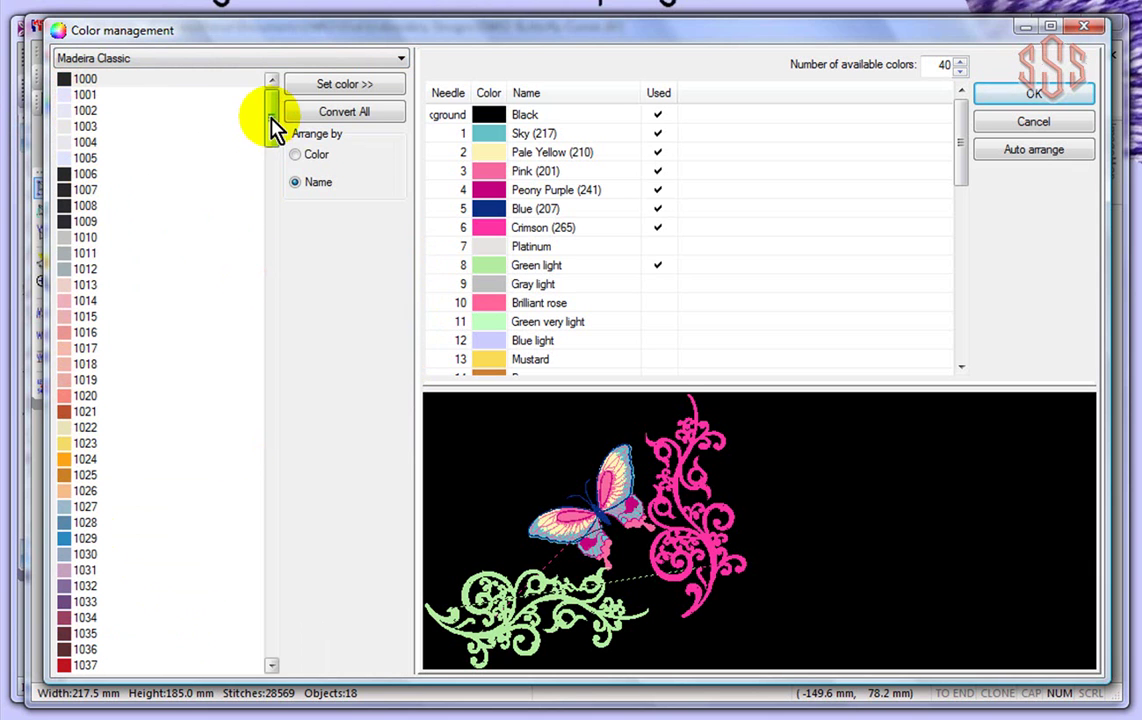
{"action": "left_click_drag", "start_coordinate": [273, 122], "coordinate": [282, 92]}
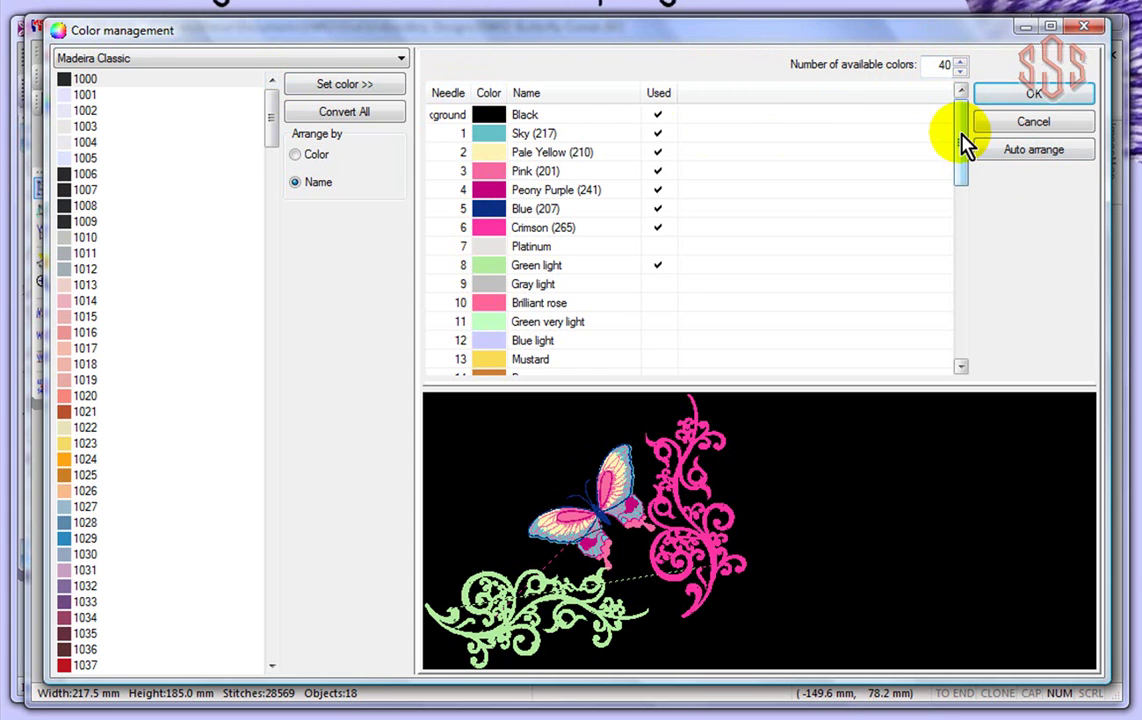
{"action": "mouse_move", "coordinate": [962, 145]}
{"action": "left_mouse_down"}
{"action": "mouse_move", "coordinate": [961, 327]}
{"action": "mouse_move", "coordinate": [960, 140]}
{"action": "left_mouse_up"}
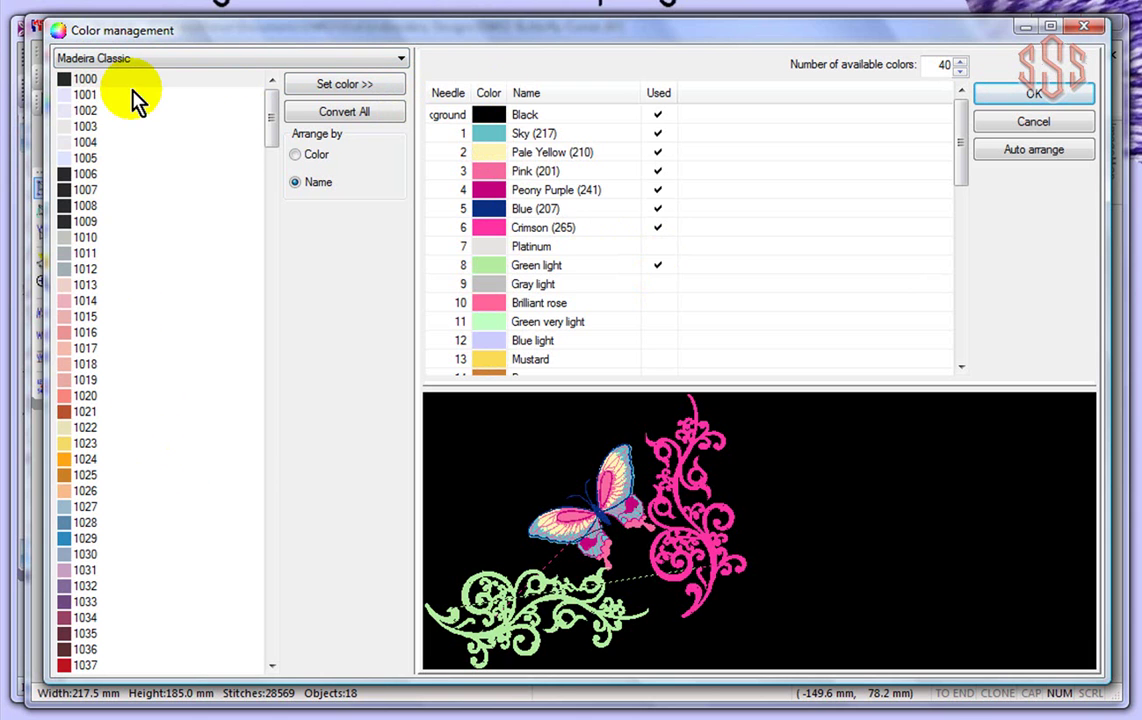
Step: Convert all needle colours to Madeira Classic threads, making needle 8 Madeira Classic 1100
{"action": "left_click", "coordinate": [342, 113]}
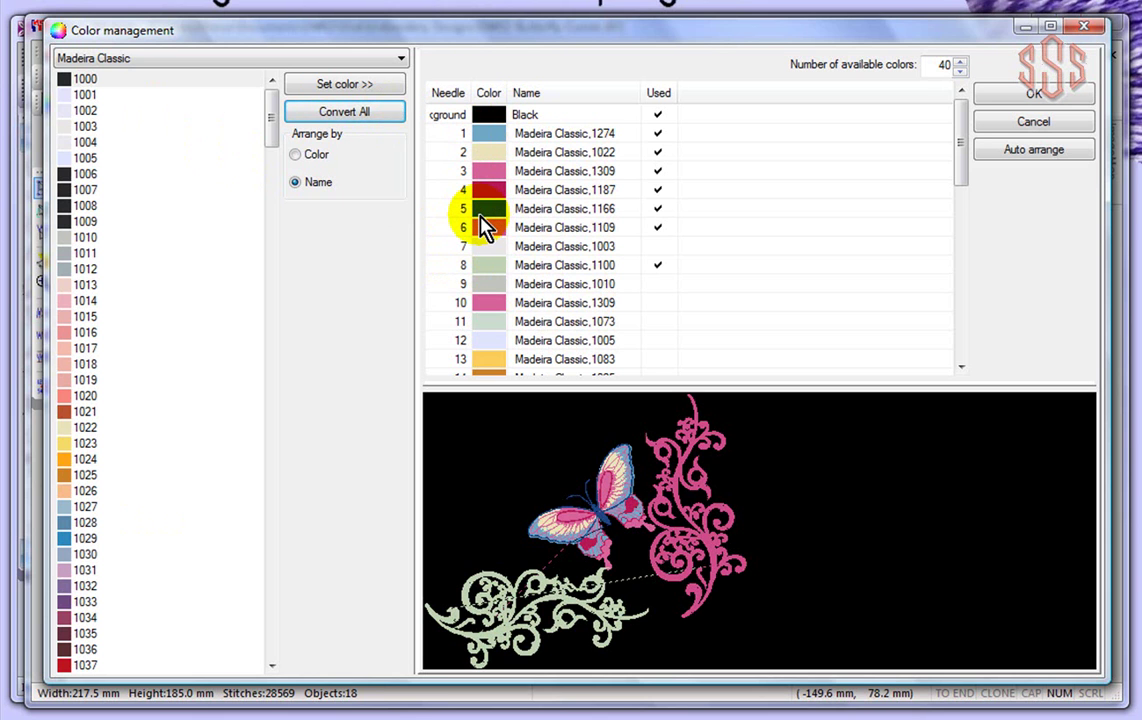
{"action": "left_click", "coordinate": [401, 58]}
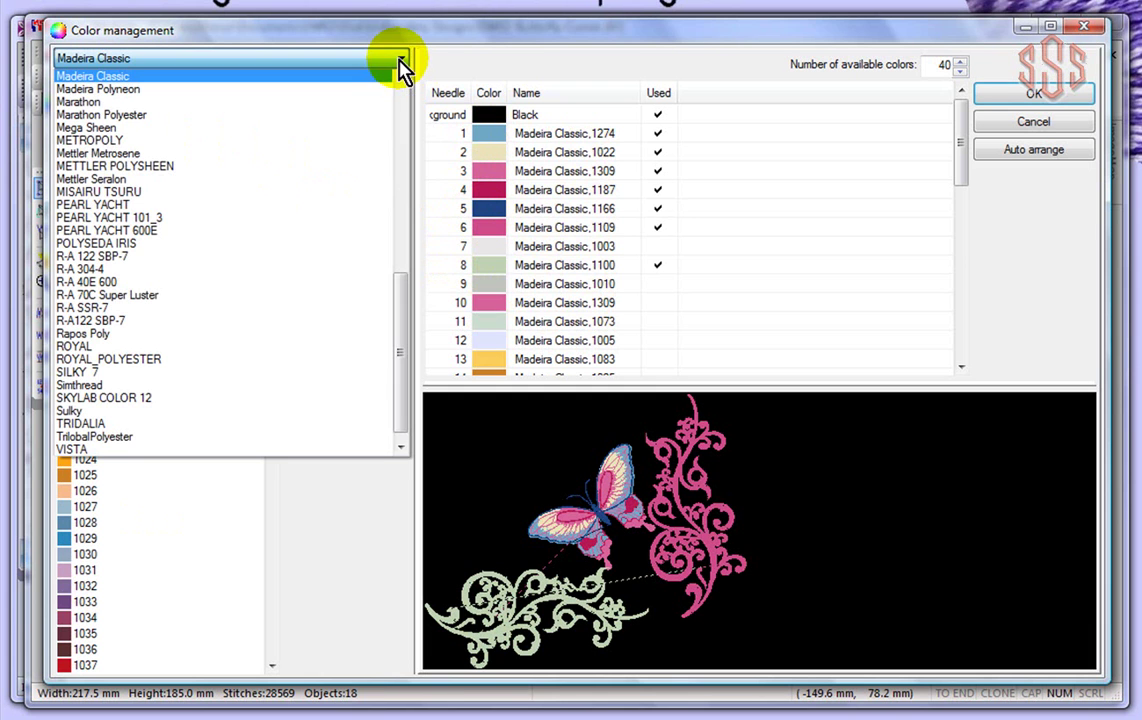
{"action": "left_click_drag", "start_coordinate": [401, 340], "coordinate": [403, 110]}
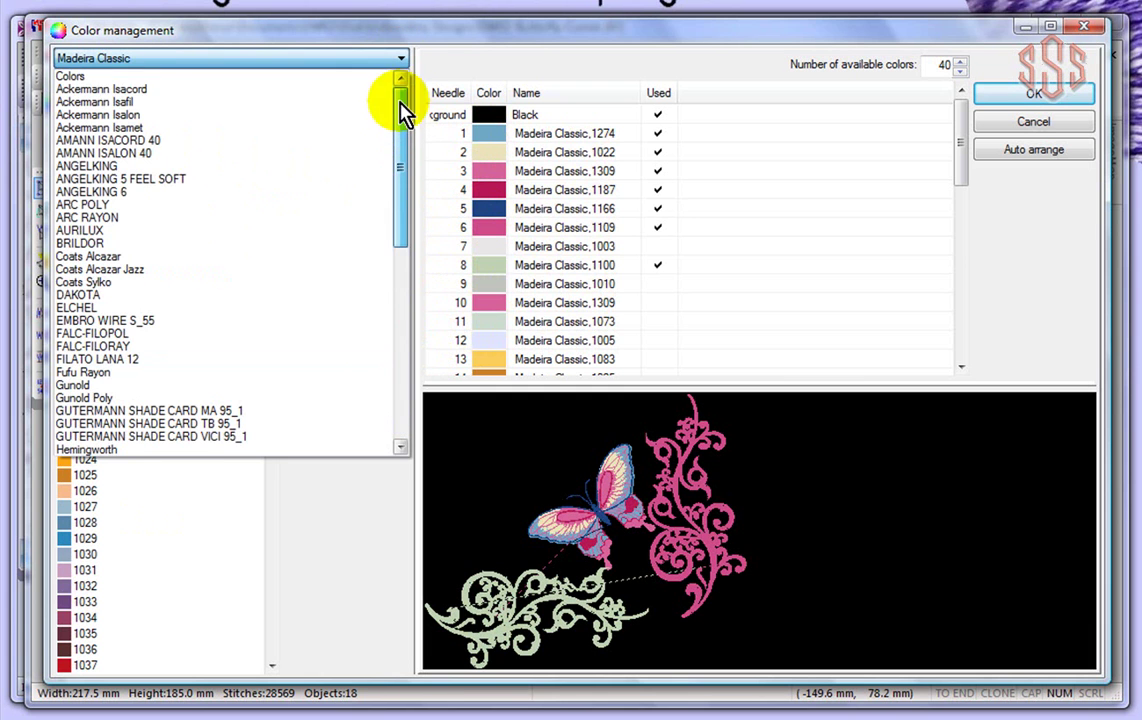
{"action": "left_click", "coordinate": [118, 77]}
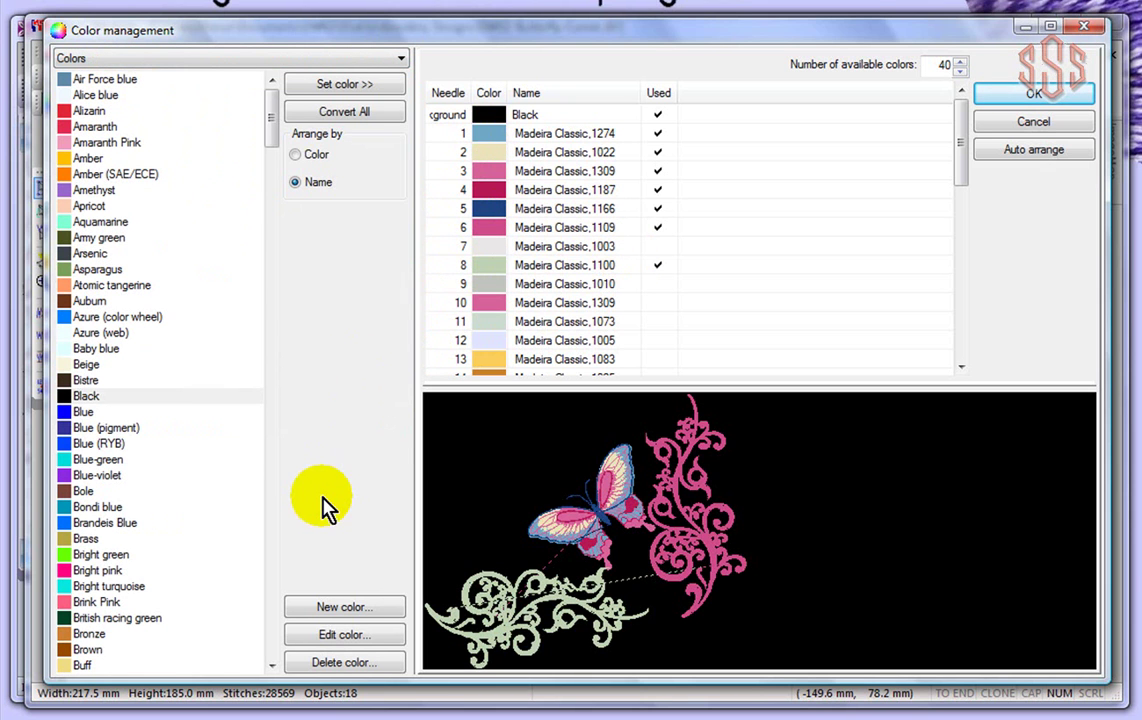
{"action": "left_click", "coordinate": [343, 606]}
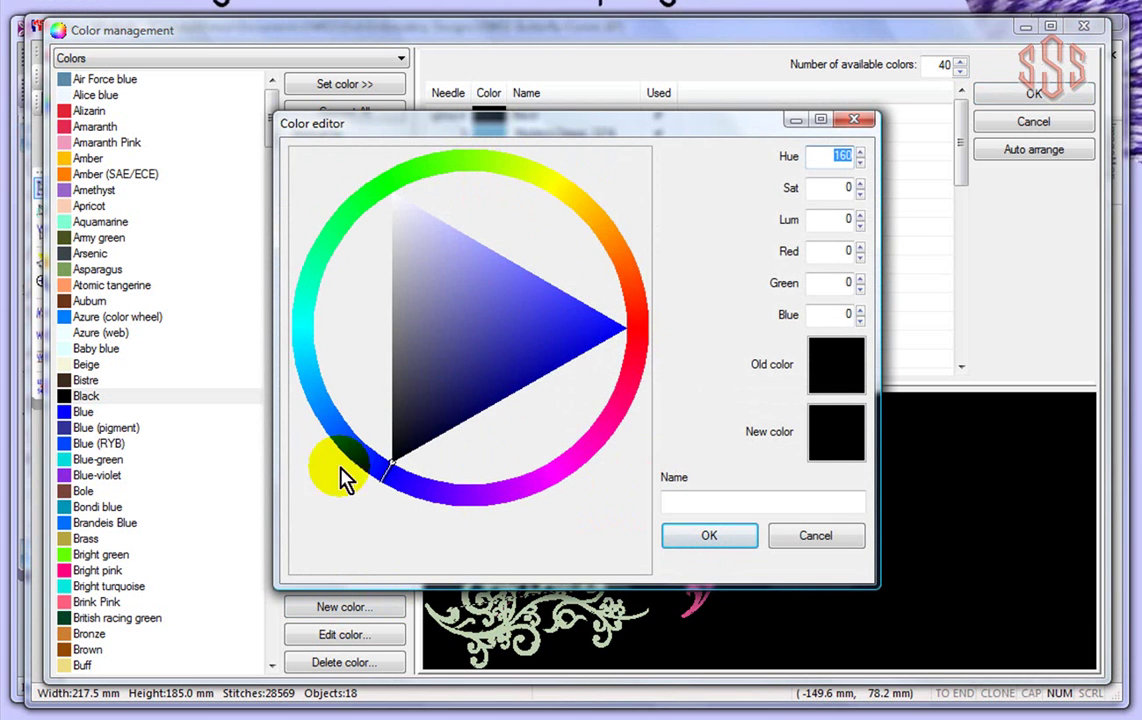
{"action": "left_click", "coordinate": [820, 536]}
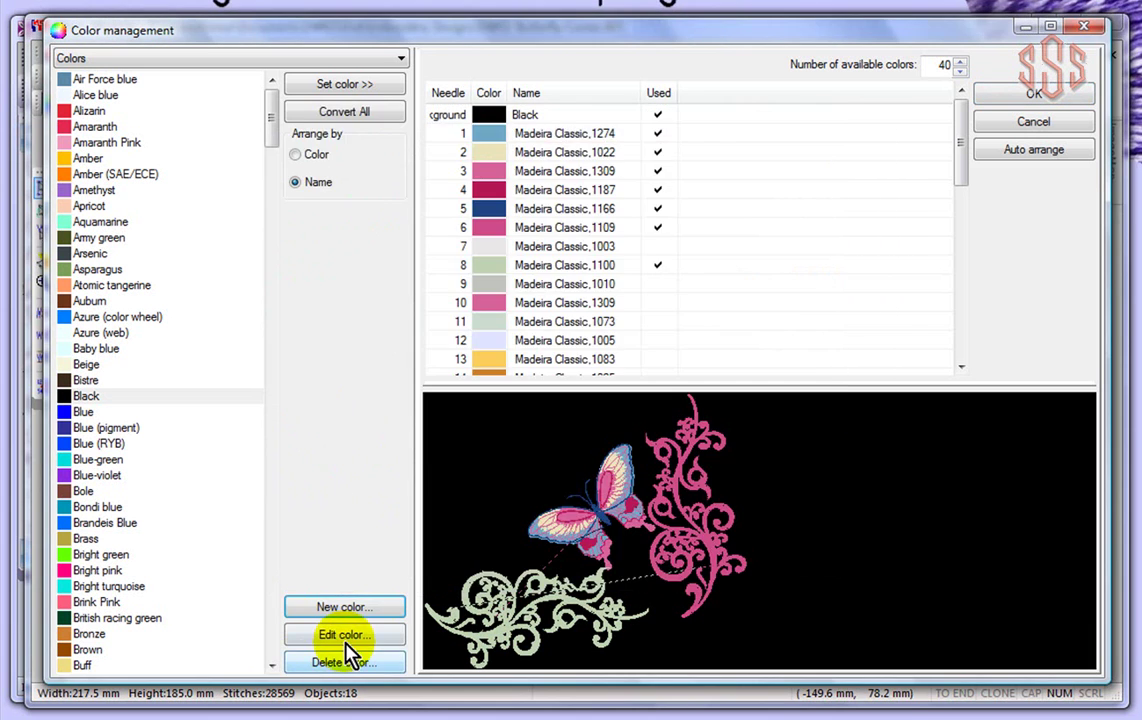
{"action": "left_click", "coordinate": [64, 317]}
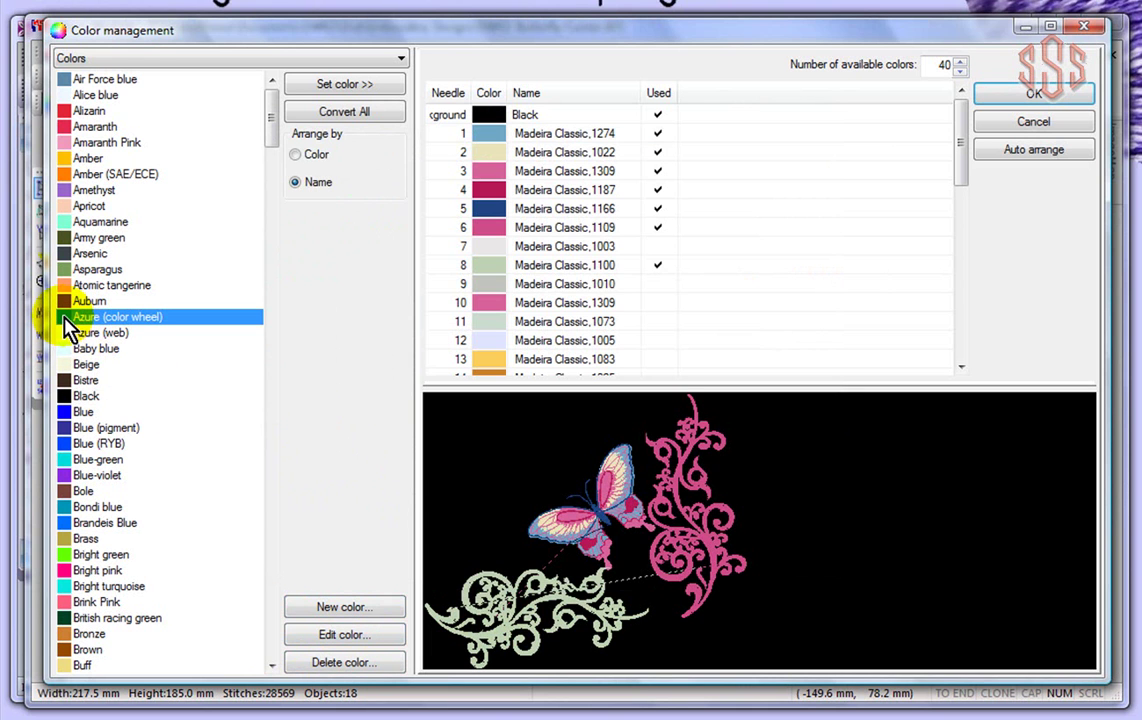
{"action": "left_click", "coordinate": [345, 636]}
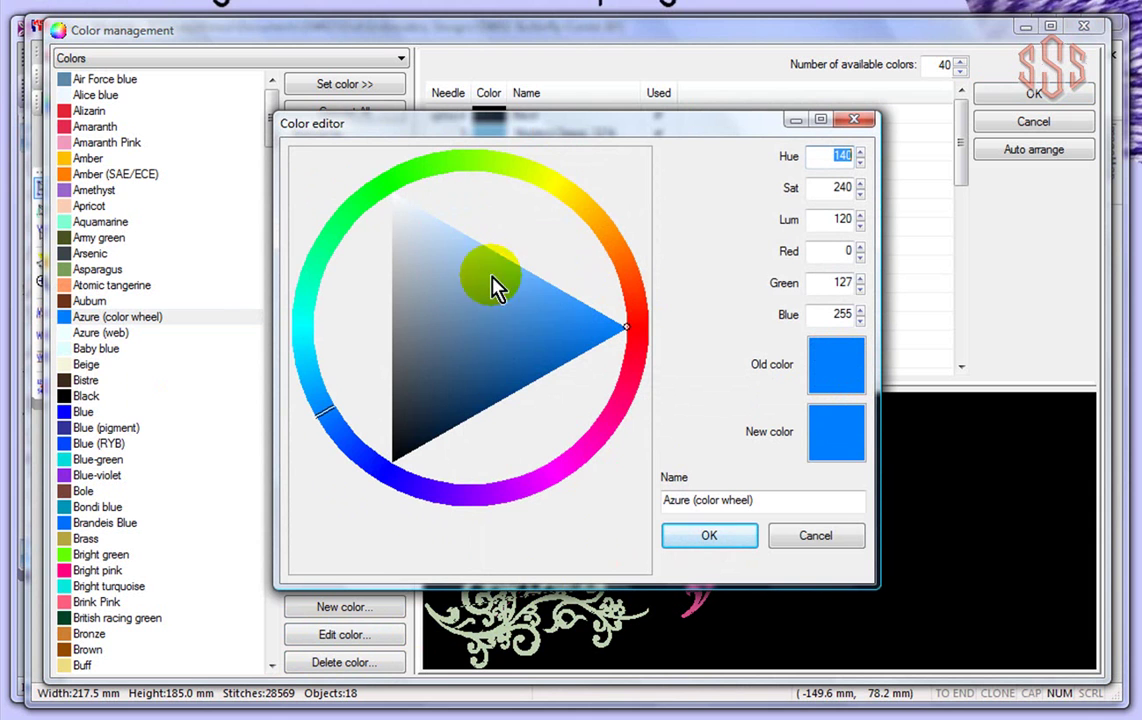
{"action": "left_click", "coordinate": [565, 308]}
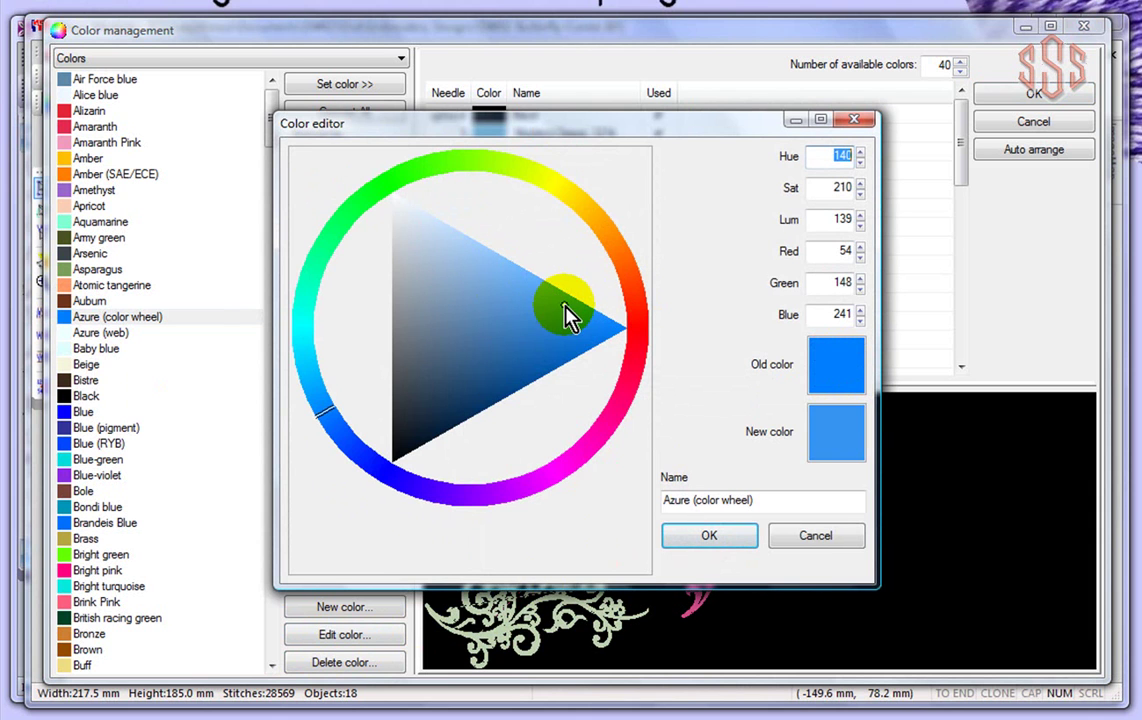
{"action": "left_click", "coordinate": [824, 541]}
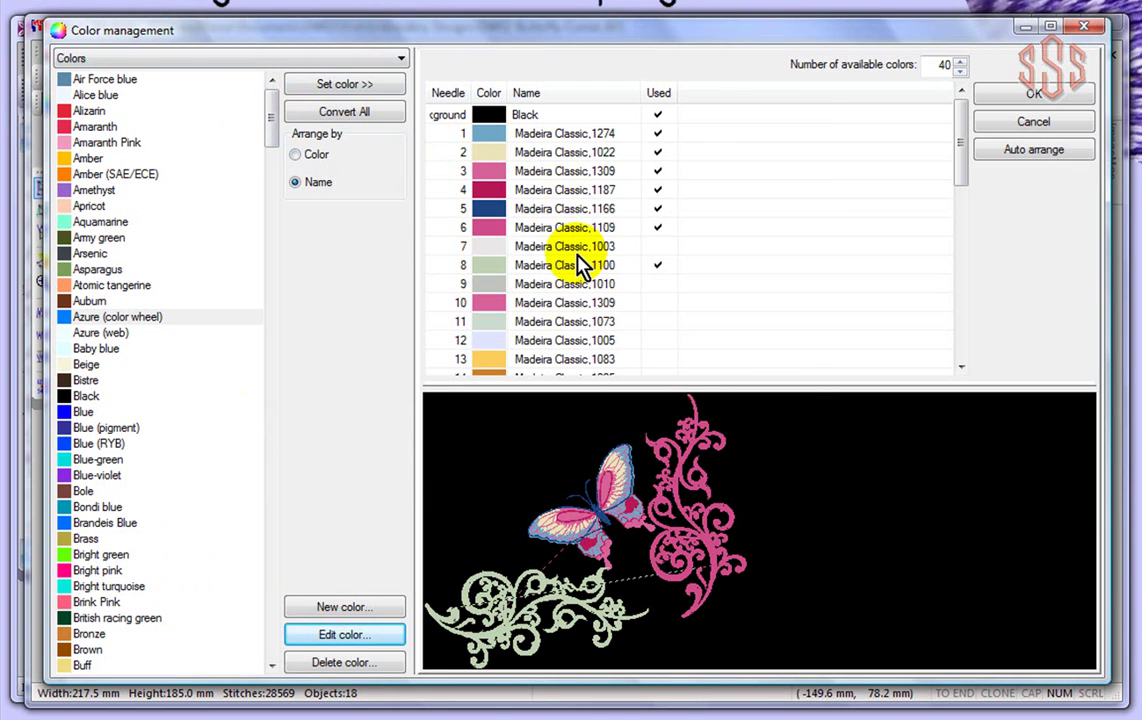
Step: Convert all needle colours to named Colors equivalents and select needle 8, now Silver
{"action": "left_click", "coordinate": [343, 115]}
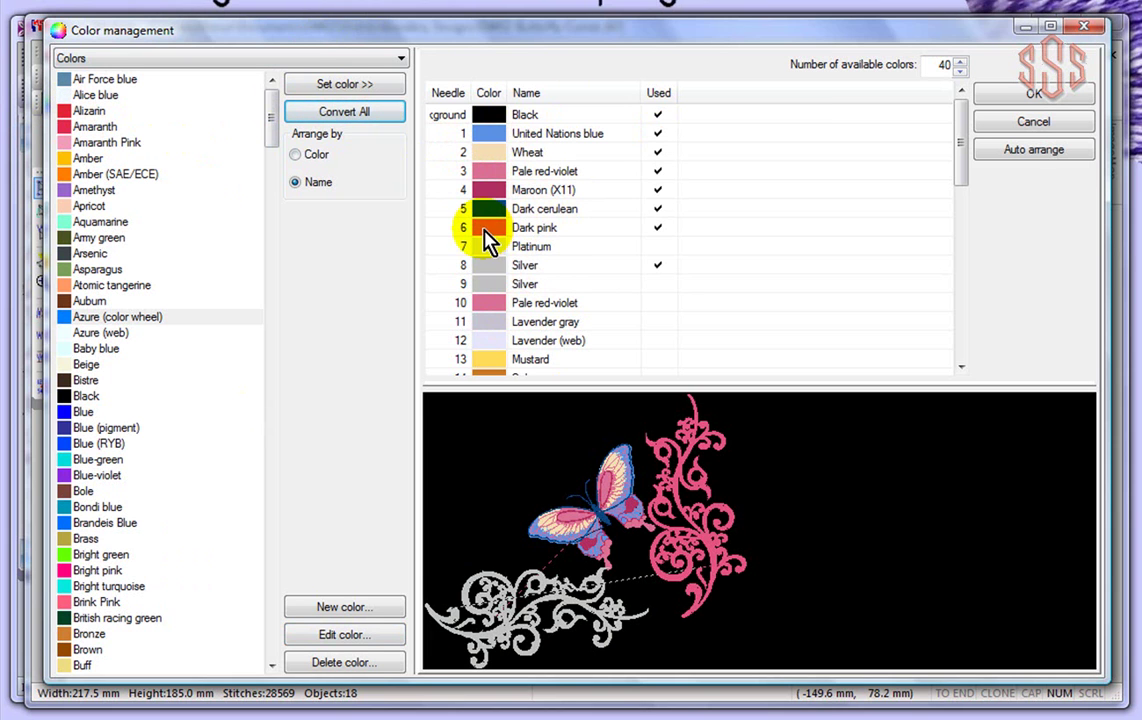
{"action": "left_click", "coordinate": [493, 268]}
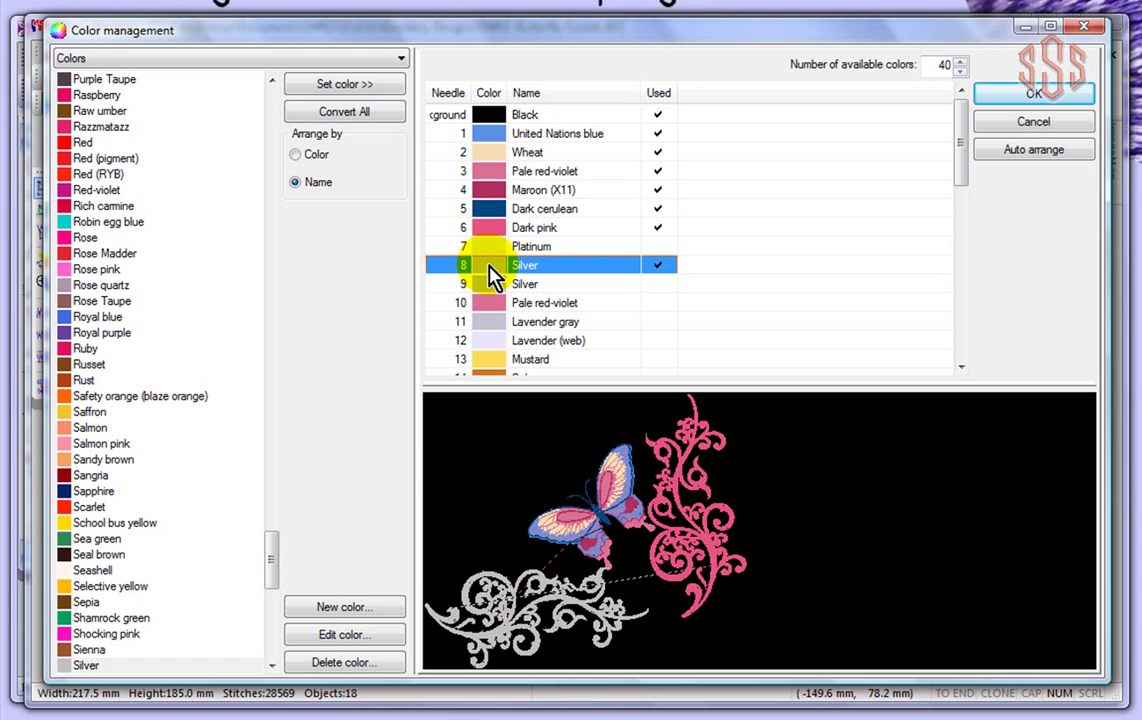
Step: Cancel the conversion and reopen Color management with the original needle colours listed
{"action": "left_click", "coordinate": [1035, 124]}
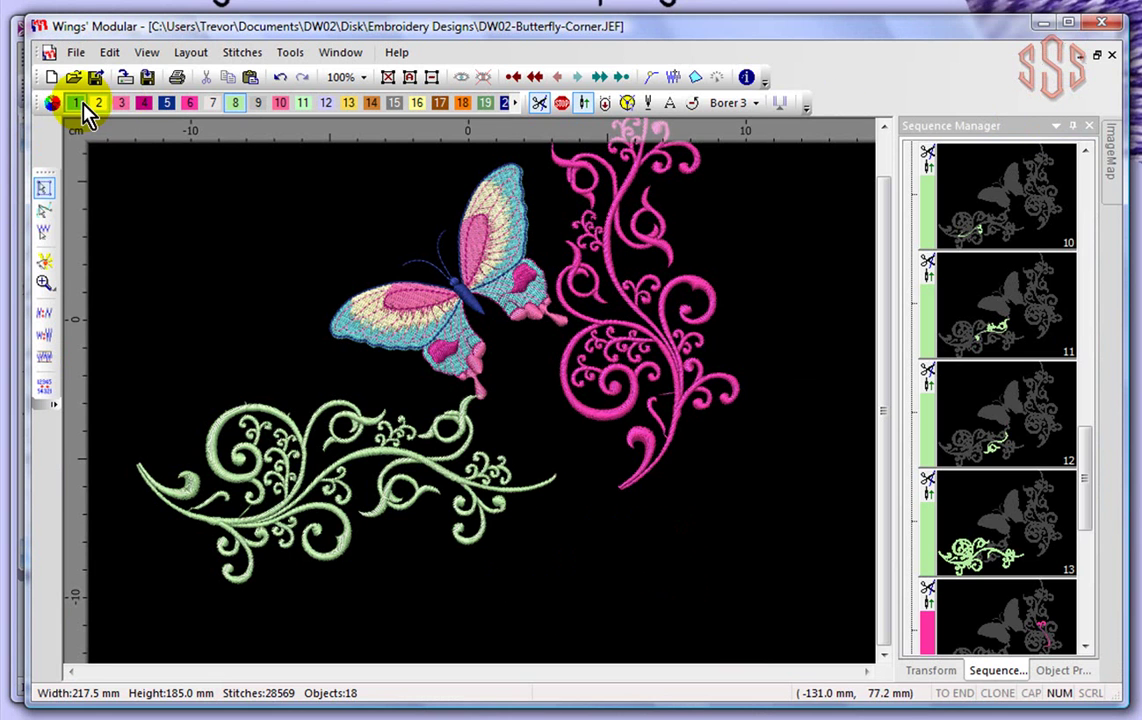
{"action": "left_click", "coordinate": [48, 104]}
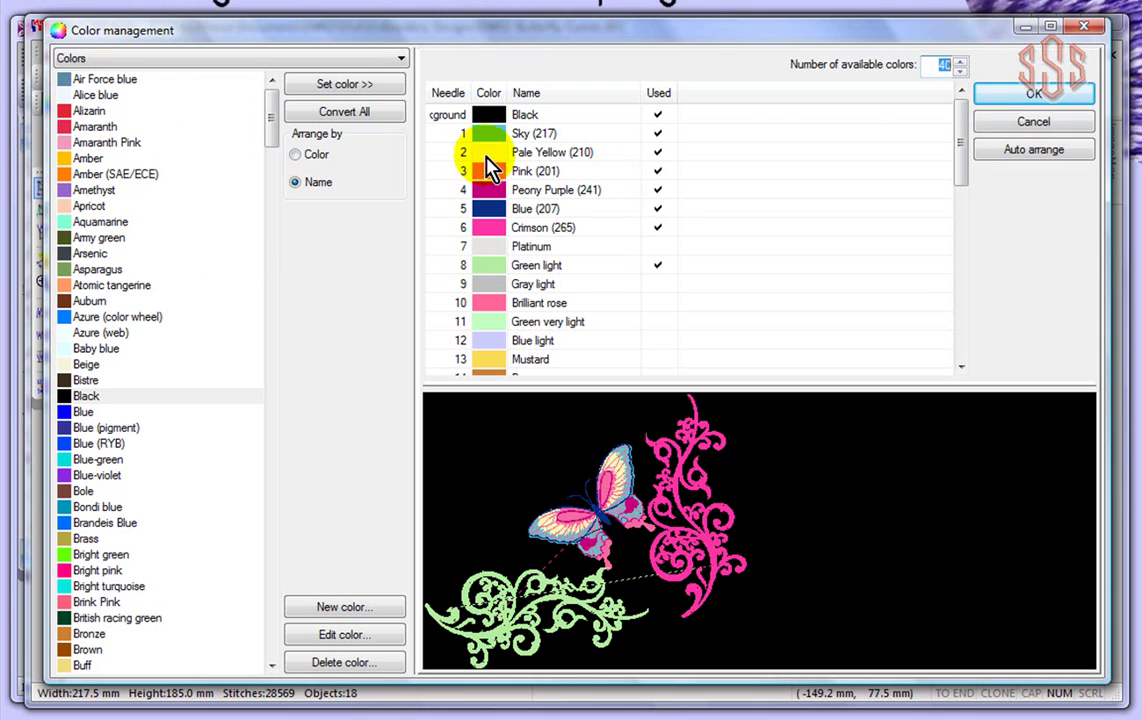
Step: Assign Amaranth Pink to needle 10 and Asparagus to needle 8, then confirm with OK
{"action": "left_click", "coordinate": [496, 313]}
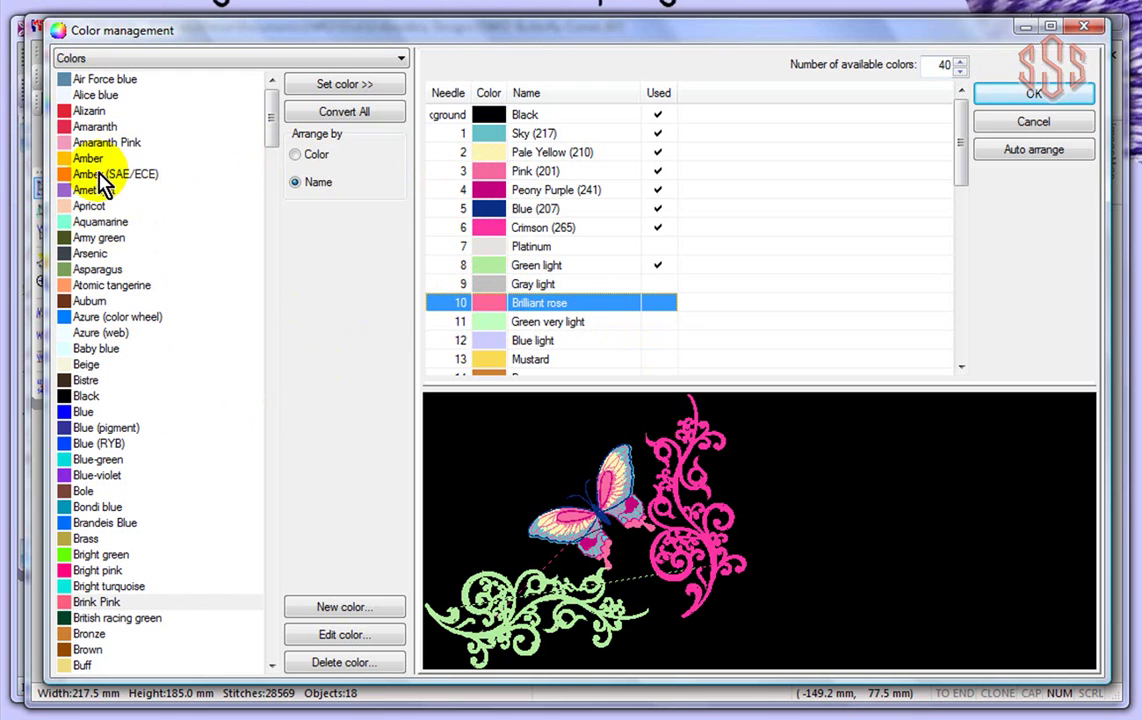
{"action": "left_click", "coordinate": [69, 143]}
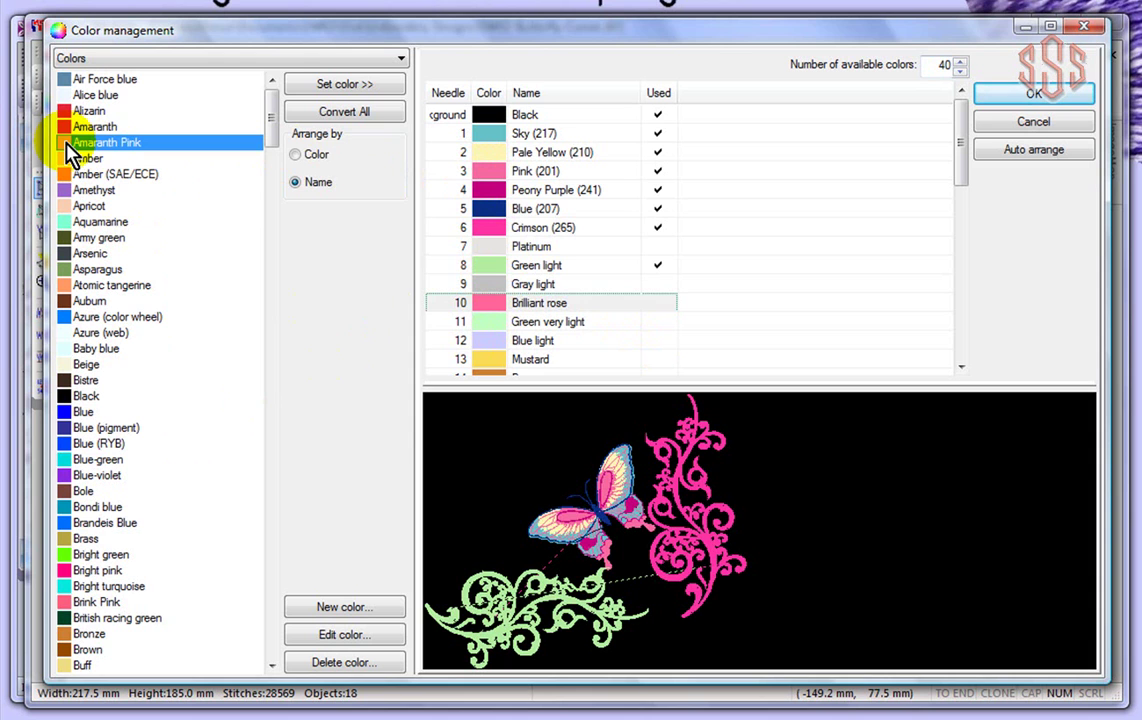
{"action": "left_click_drag", "start_coordinate": [66, 146], "coordinate": [482, 306]}
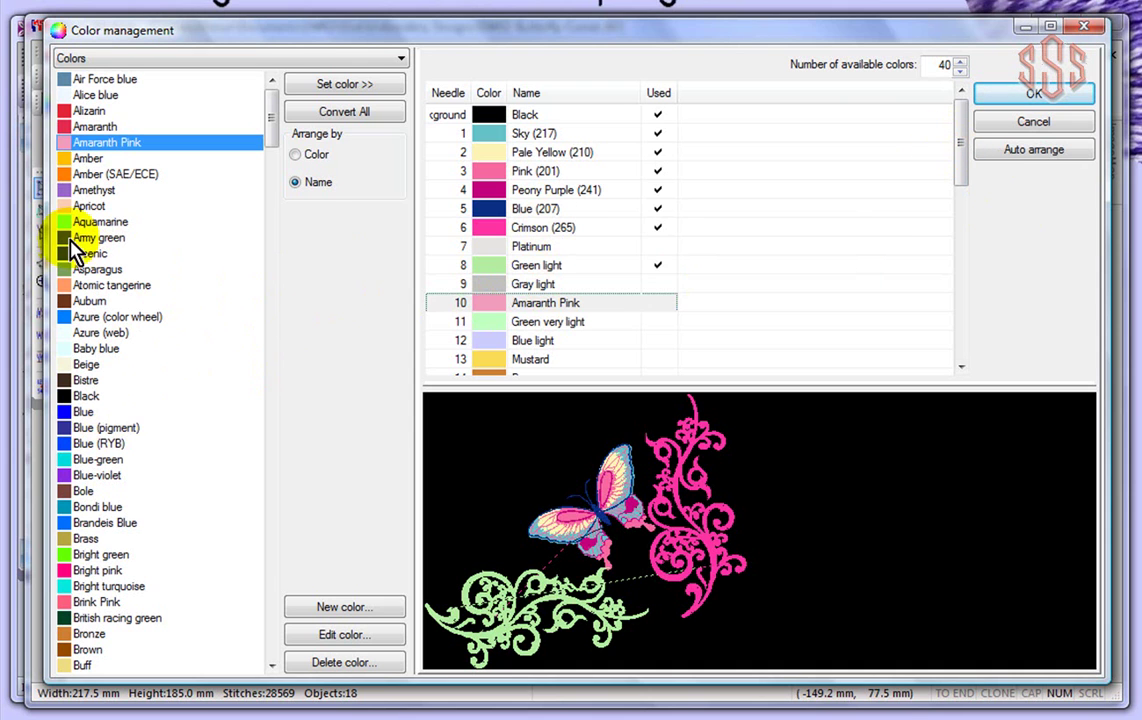
{"action": "left_click", "coordinate": [66, 270]}
{"action": "left_click_drag", "start_coordinate": [66, 270], "coordinate": [492, 273]}
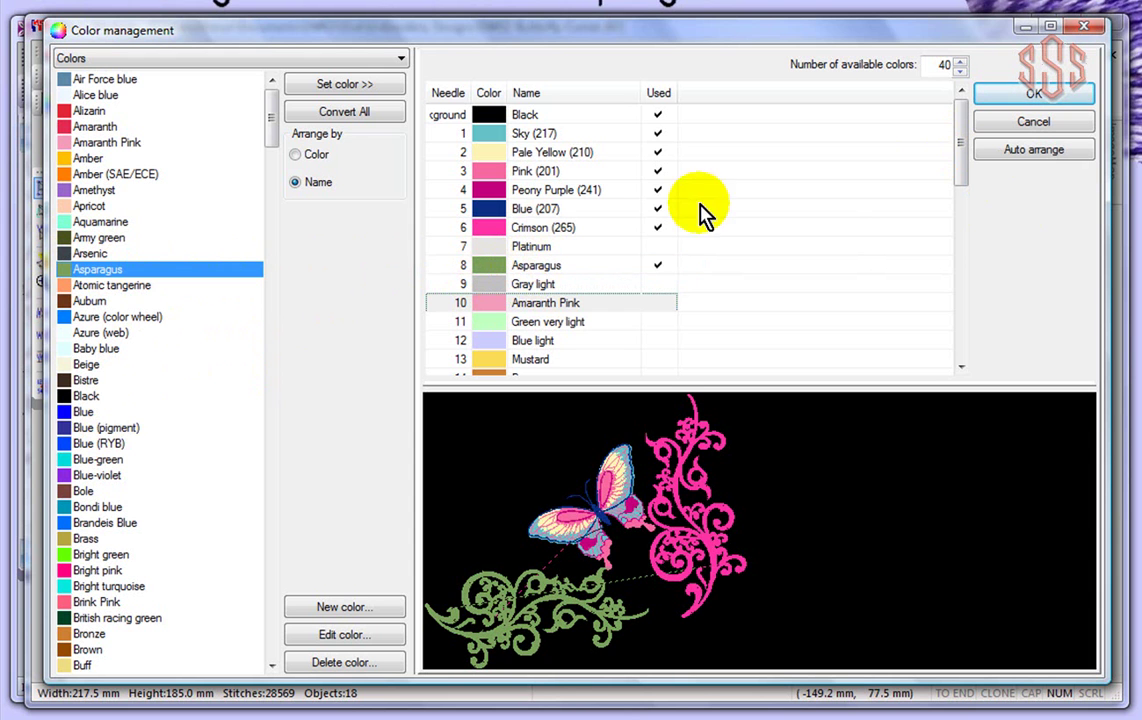
{"action": "left_click", "coordinate": [1038, 95]}
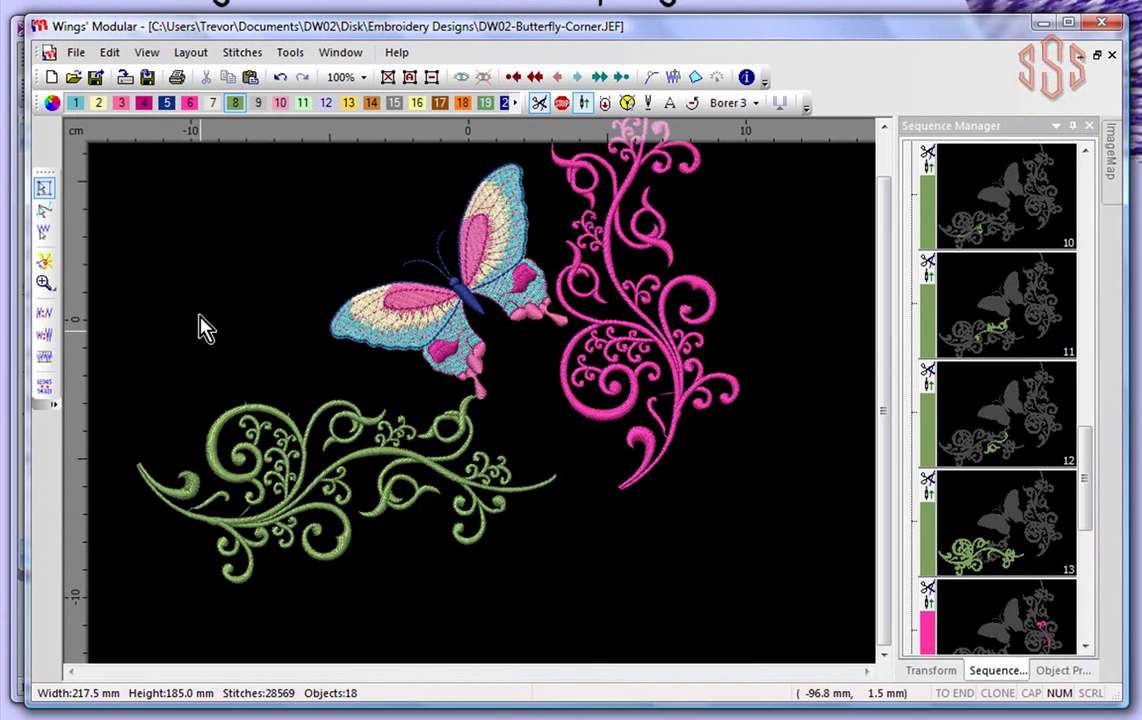
{"action": "left_click", "coordinate": [237, 103]}
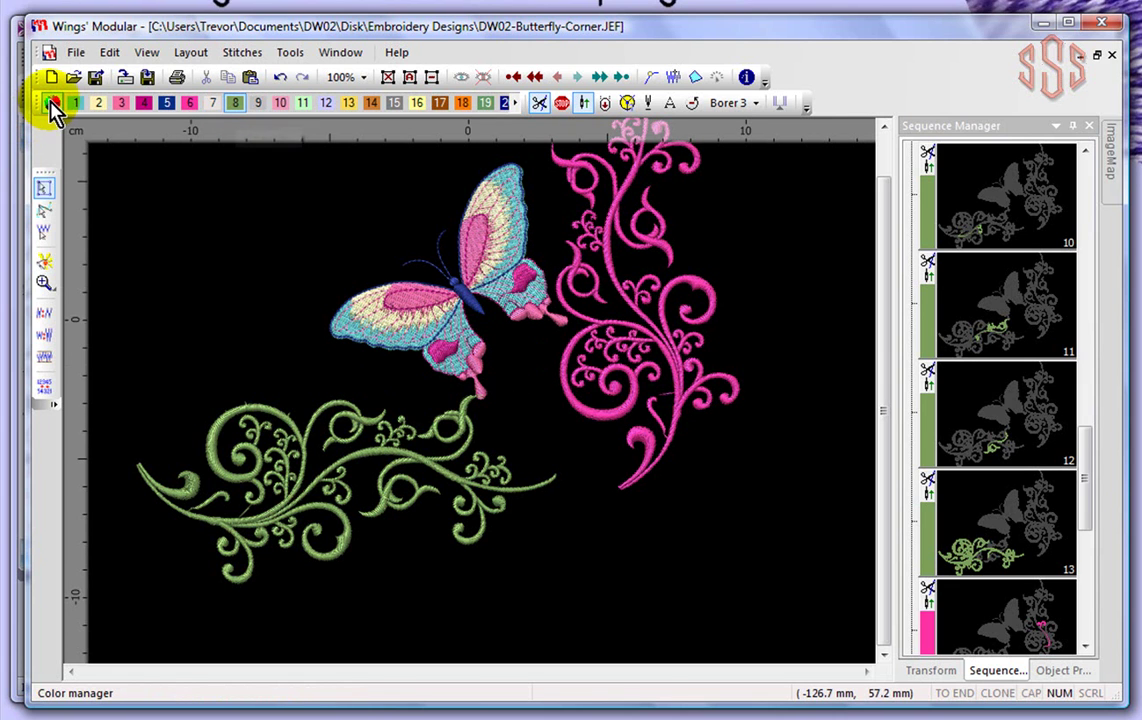